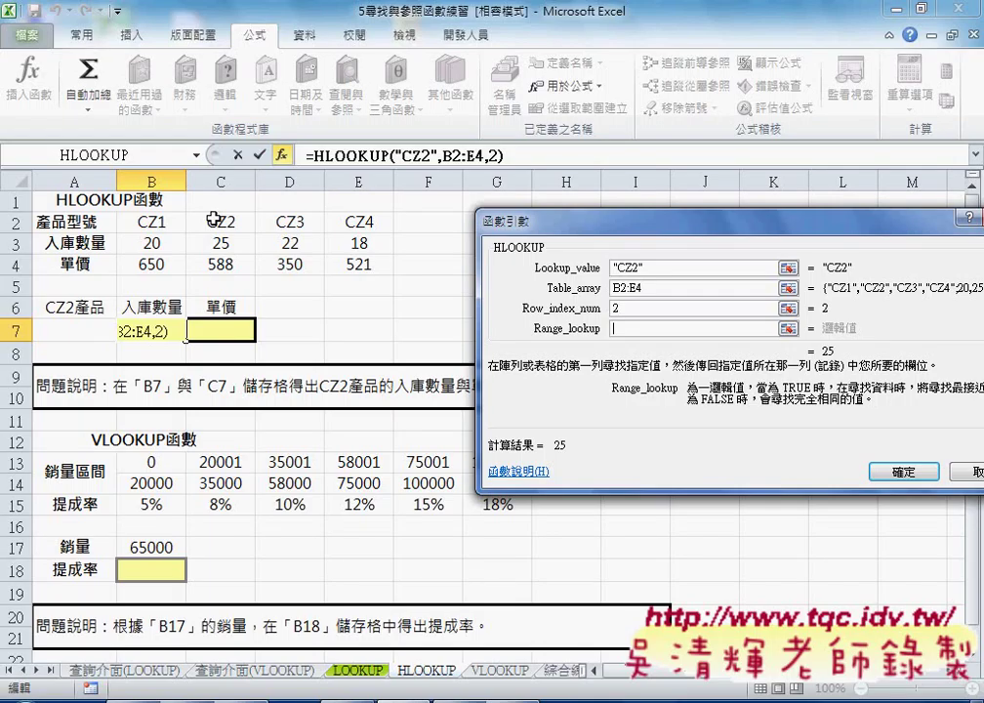
# Set Range_lookup to 0 so B7 holds =HLOOKUP("CZ2",B2:E4,2,0), returning 25.
pyautogui.write('0')
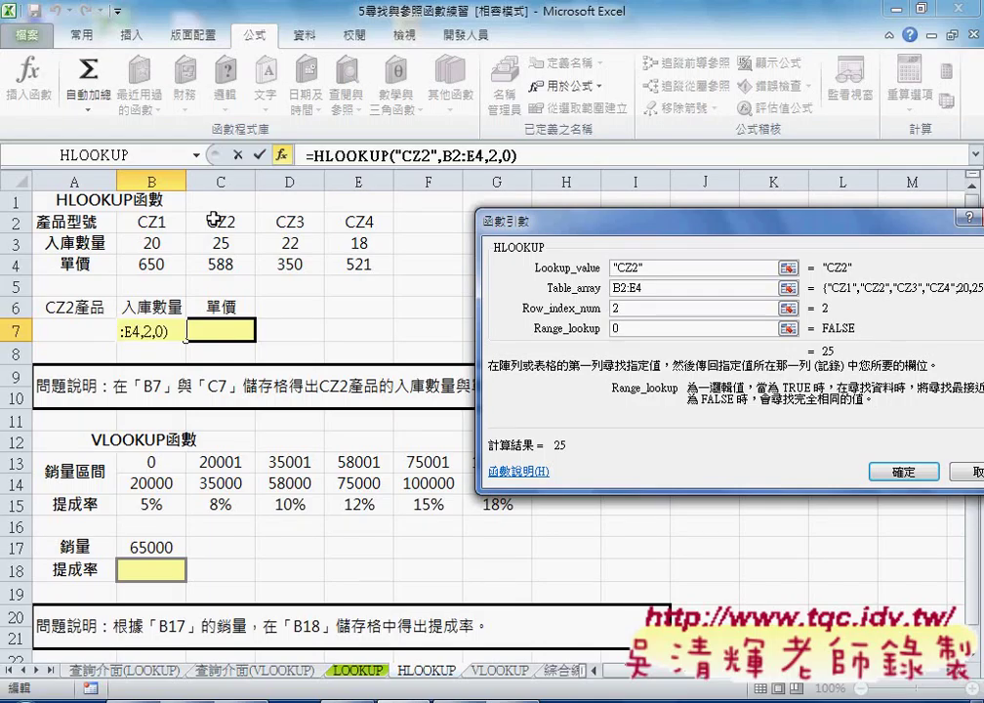
pyautogui.press('BackSpace')
pyautogui.write('1')
pyautogui.press('BackSpace')
pyautogui.write('0')
pyautogui.click(903, 472)
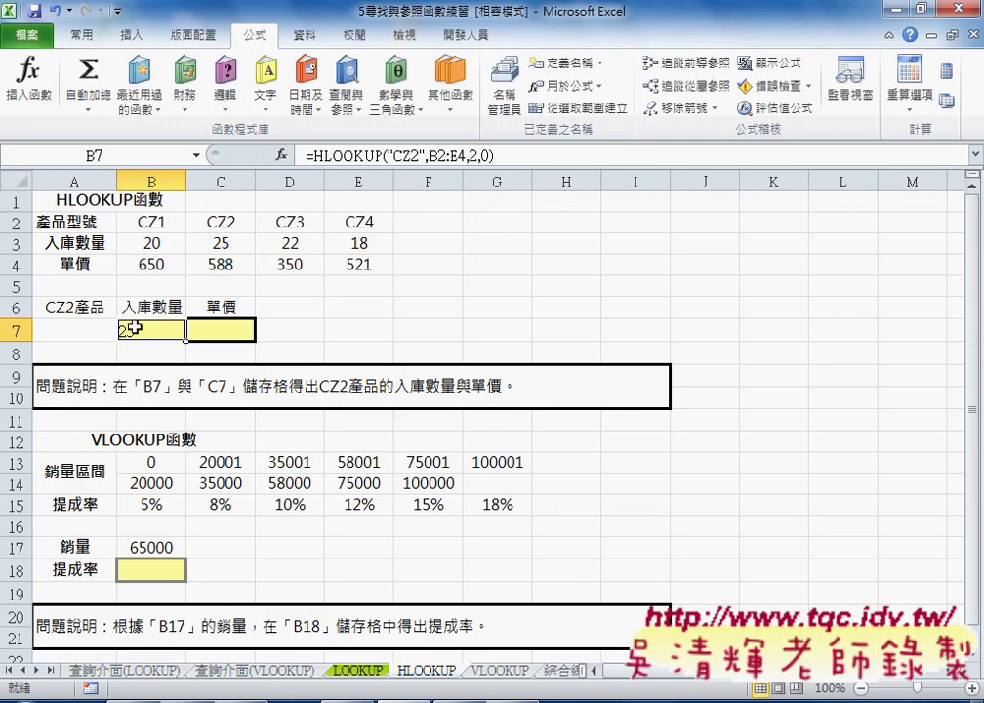
pyautogui.click(249, 329)
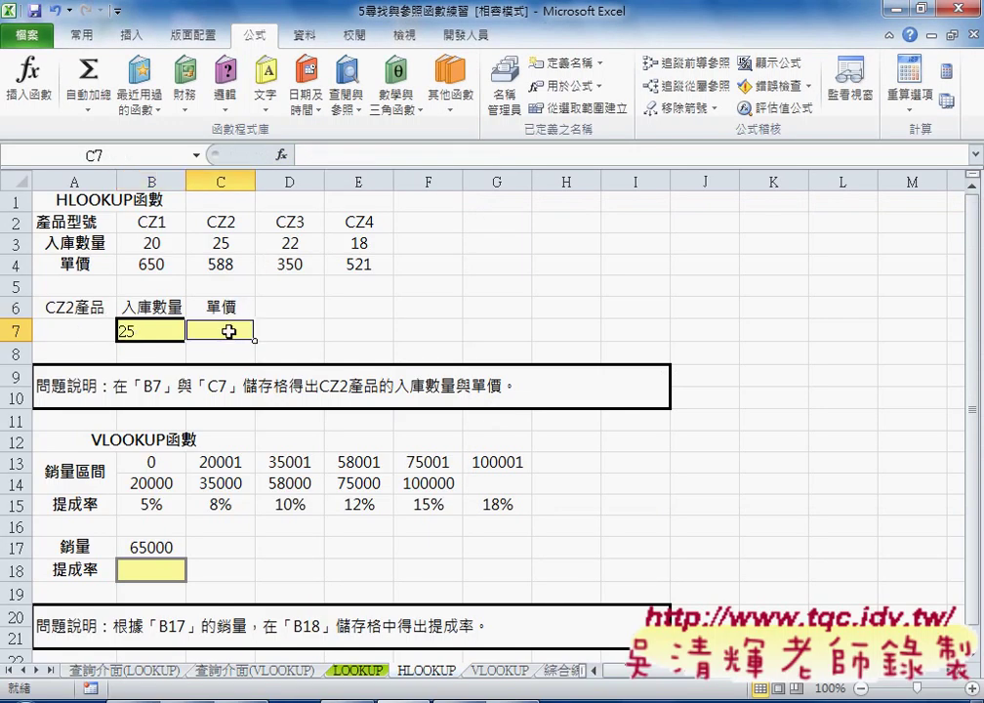
pyautogui.click(136, 332)
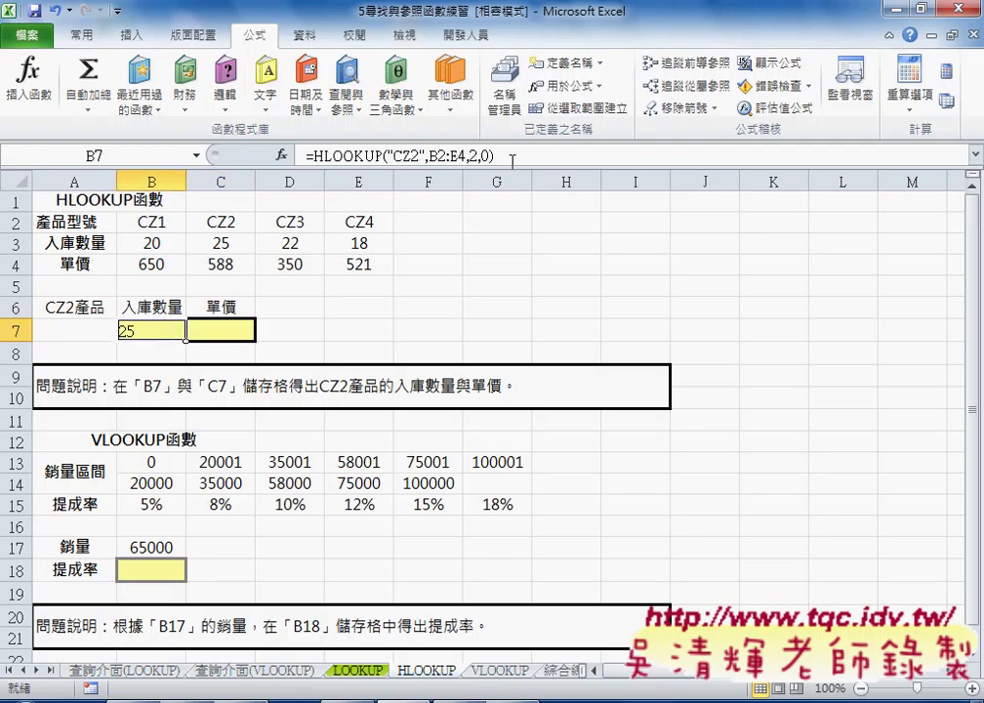
pyautogui.moveTo(498, 155); pyautogui.dragTo(272, 166)
pyautogui.hotkey('ctrl', 'c')
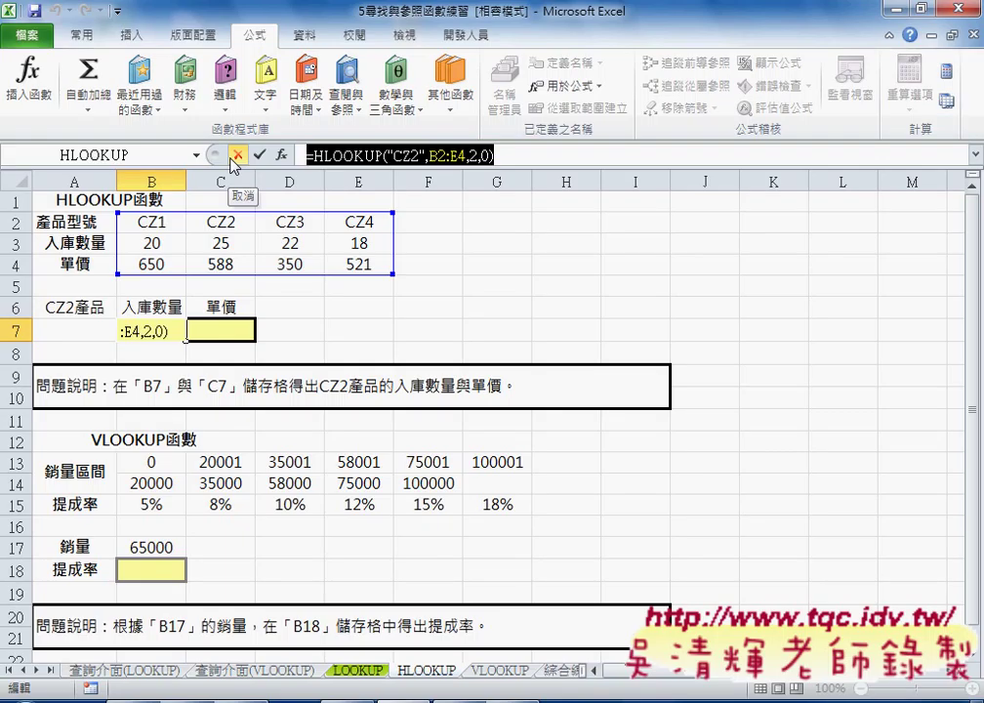
pyautogui.click(240, 156)
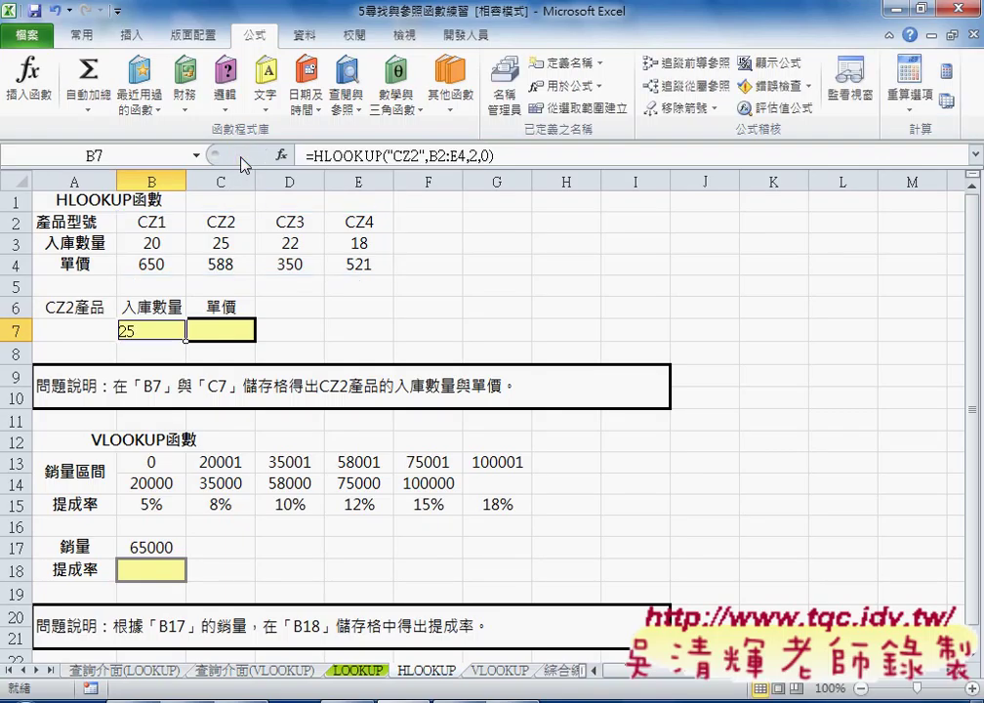
pyautogui.click(227, 329)
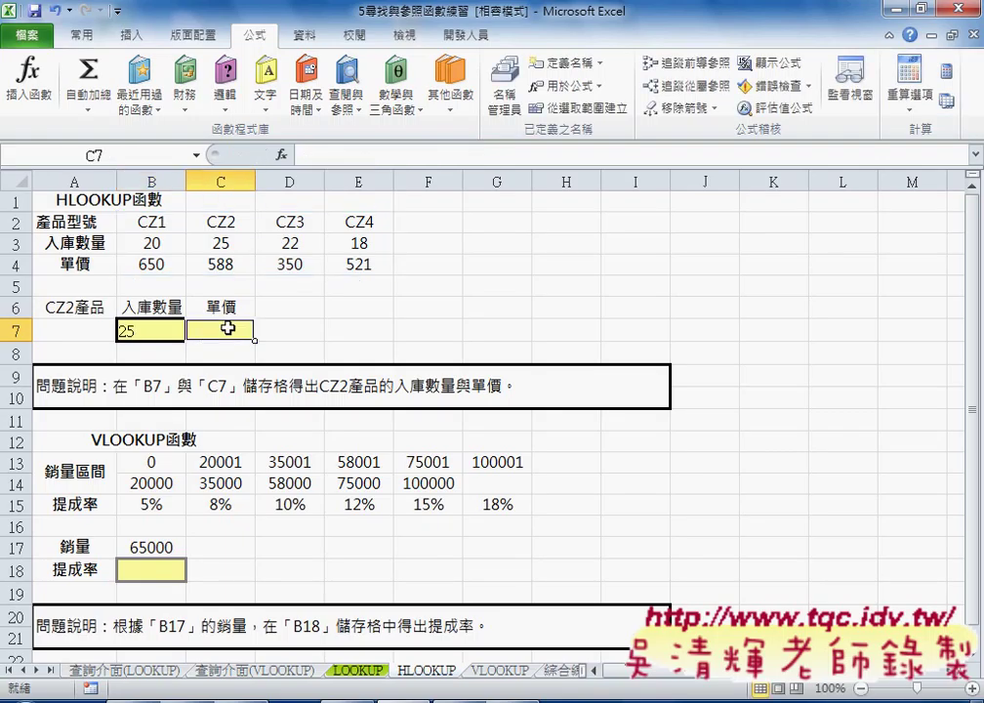
pyautogui.click(316, 150)
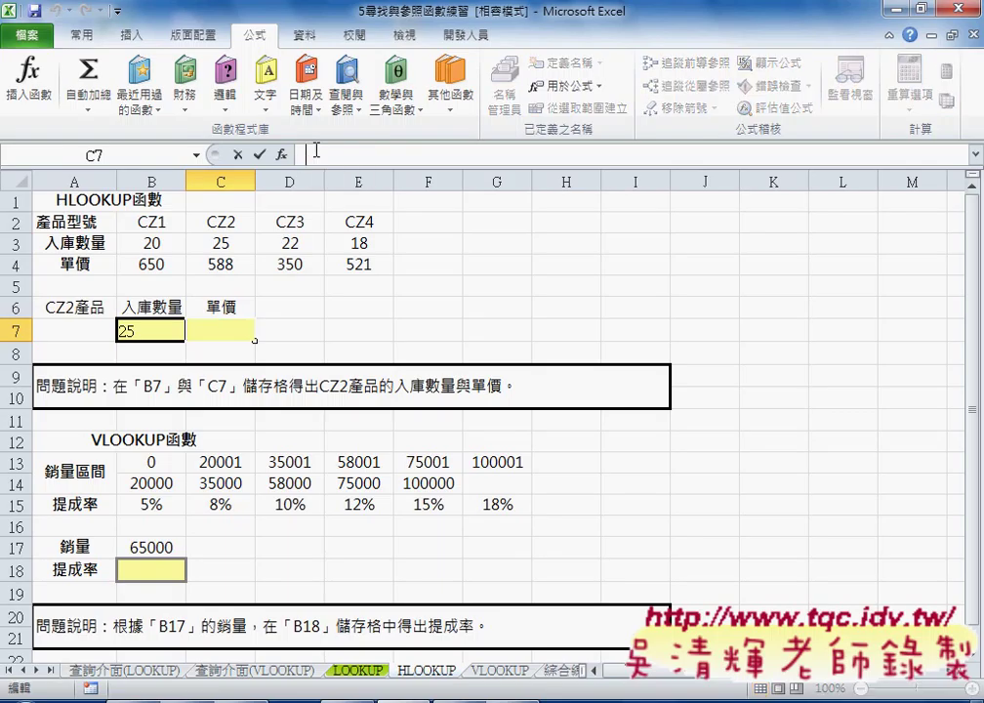
# Enter =HLOOKUP("CZ2",B2:E4,3,0) in C7 so it shows the unit price 588.
pyautogui.write('=HLOOKUP("CZ2",B2:E4,2,0)')
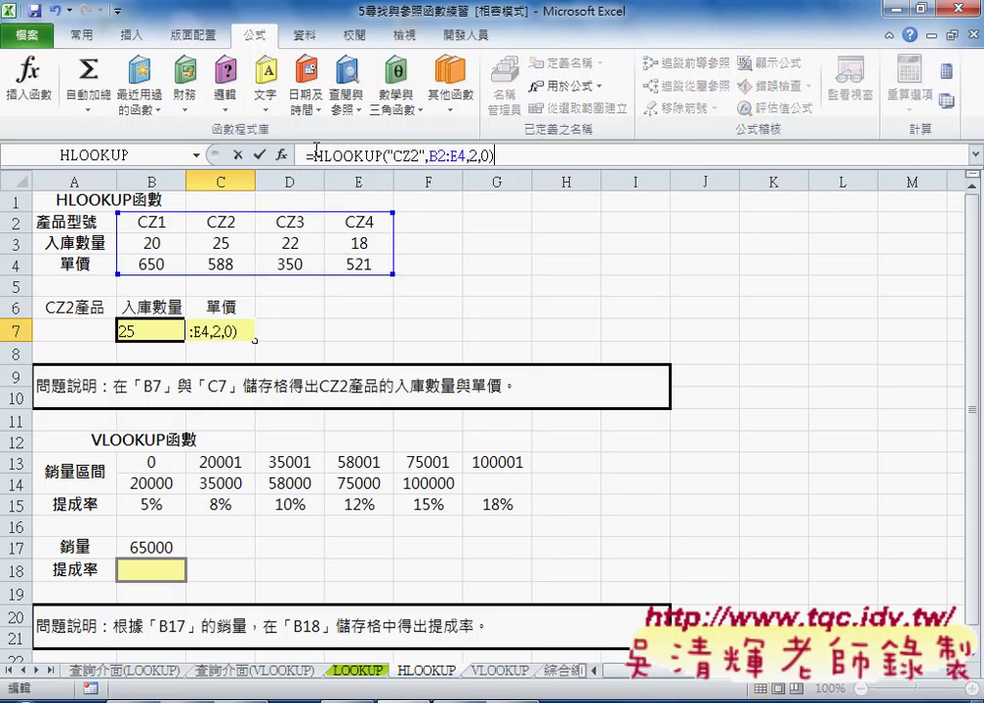
pyautogui.doubleClick(474, 154)
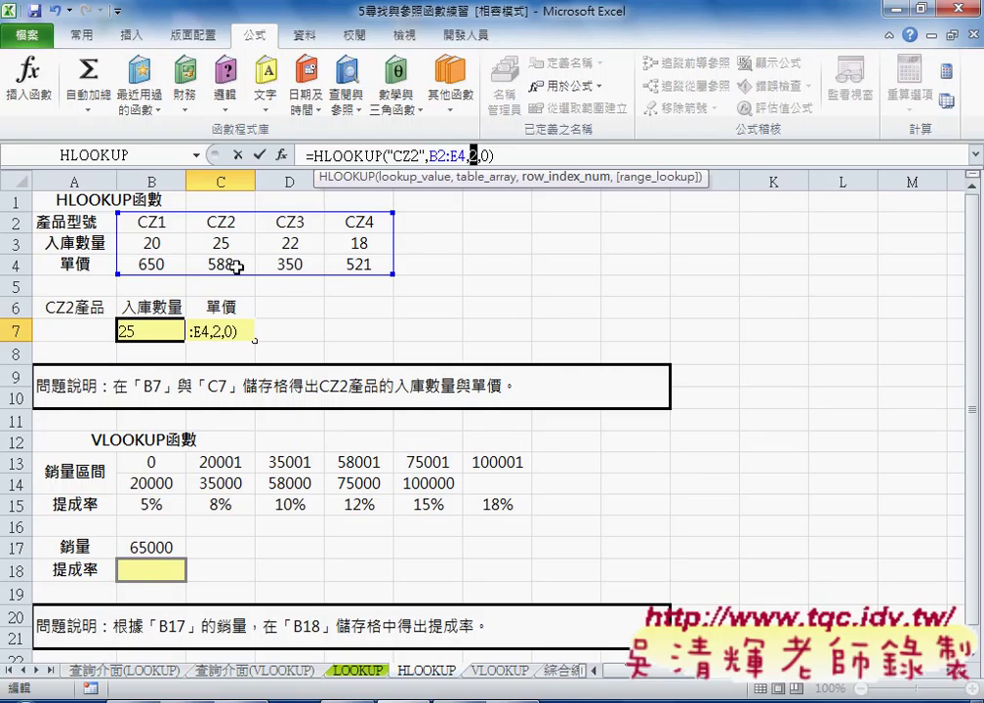
pyautogui.write('3')
pyautogui.click(259, 154)
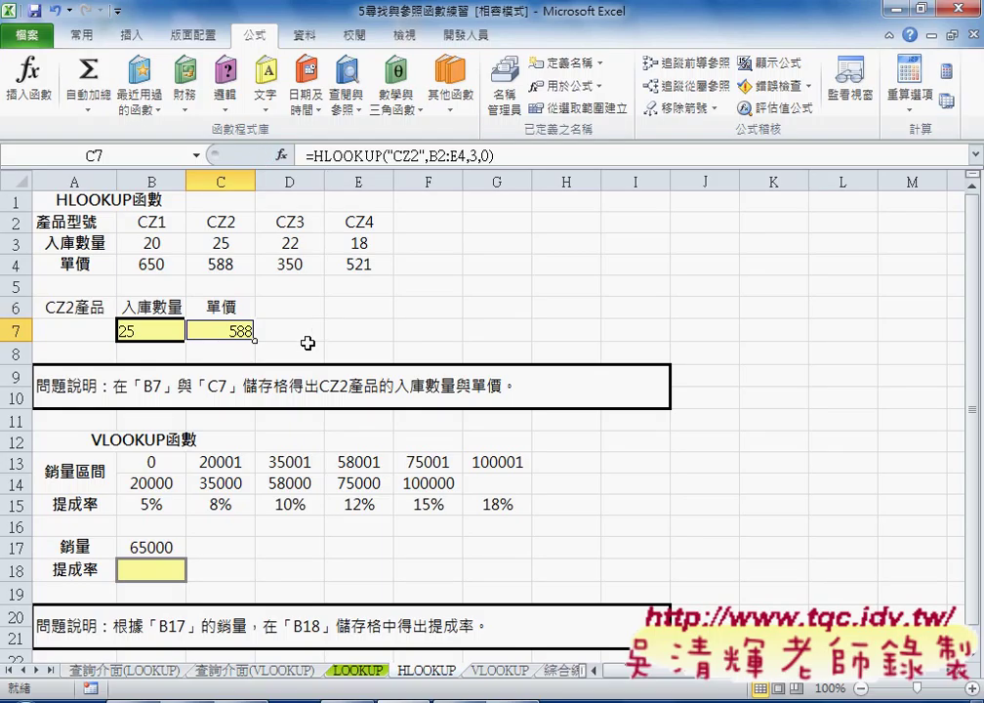
pyautogui.click(309, 347)
# Scroll down to the commission table and check sales 65000 in B17 and empty B18.
pyautogui.scroll(-2, 309, 347)
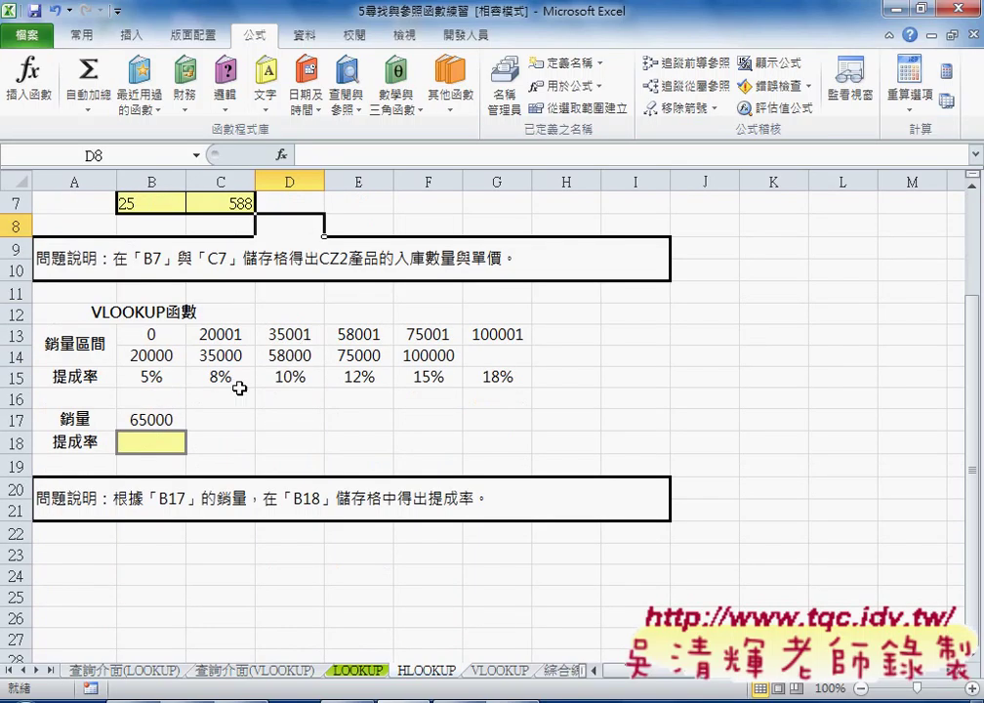
pyautogui.click(141, 420)
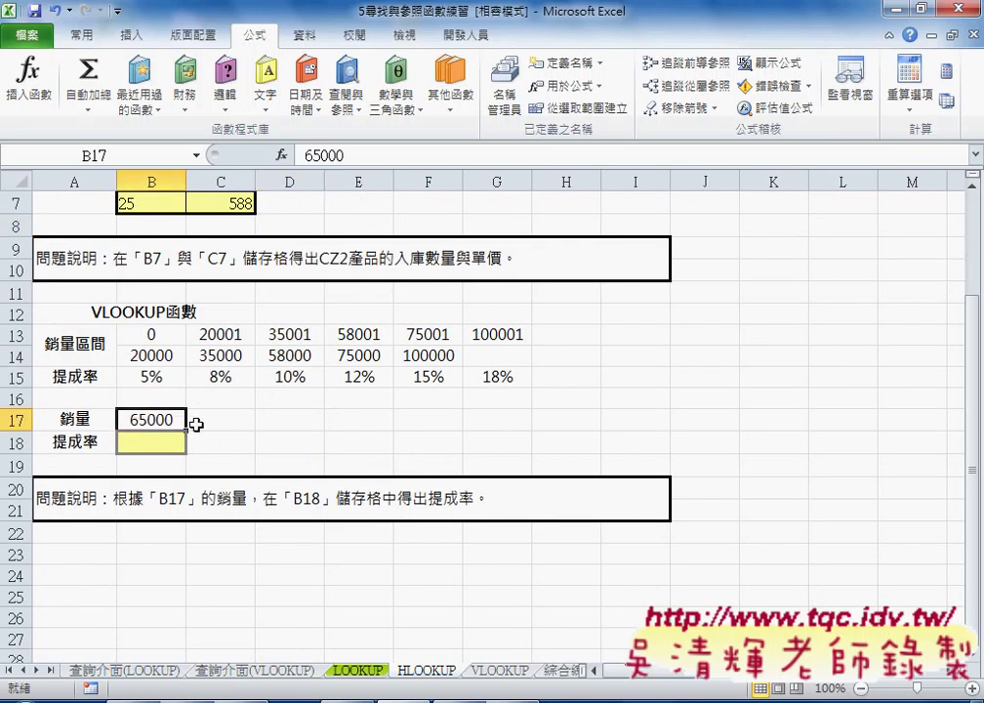
pyautogui.click(148, 441)
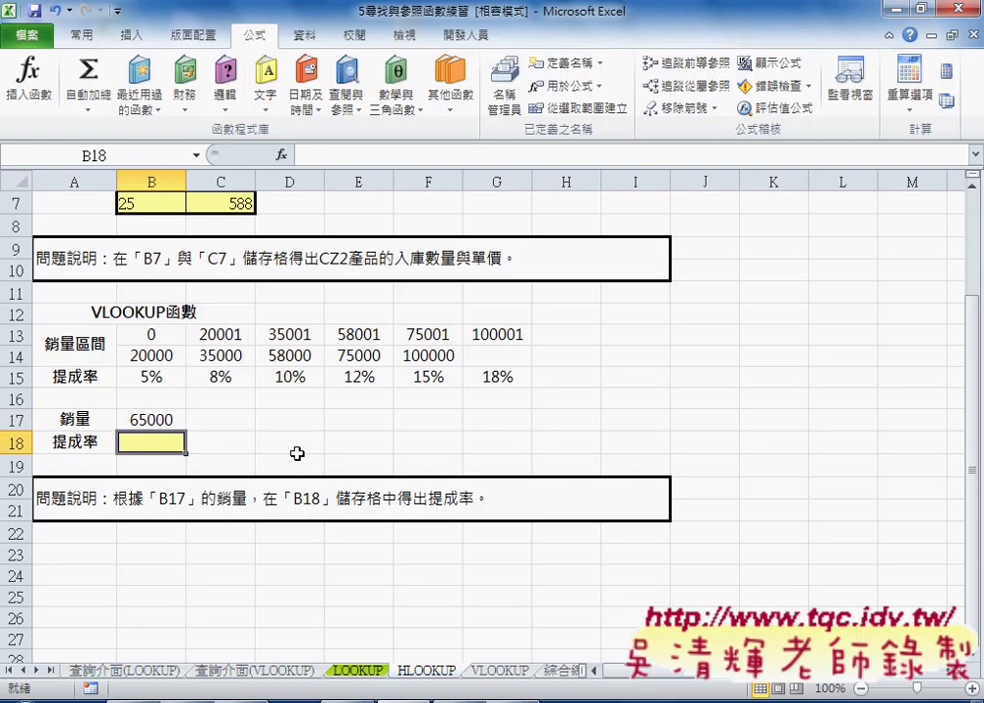
# Change the A12 heading to HLOOKUP函數 and select the row 13 bracket bounds.
pyautogui.click(136, 313)
pyautogui.doubleClick(98, 313)
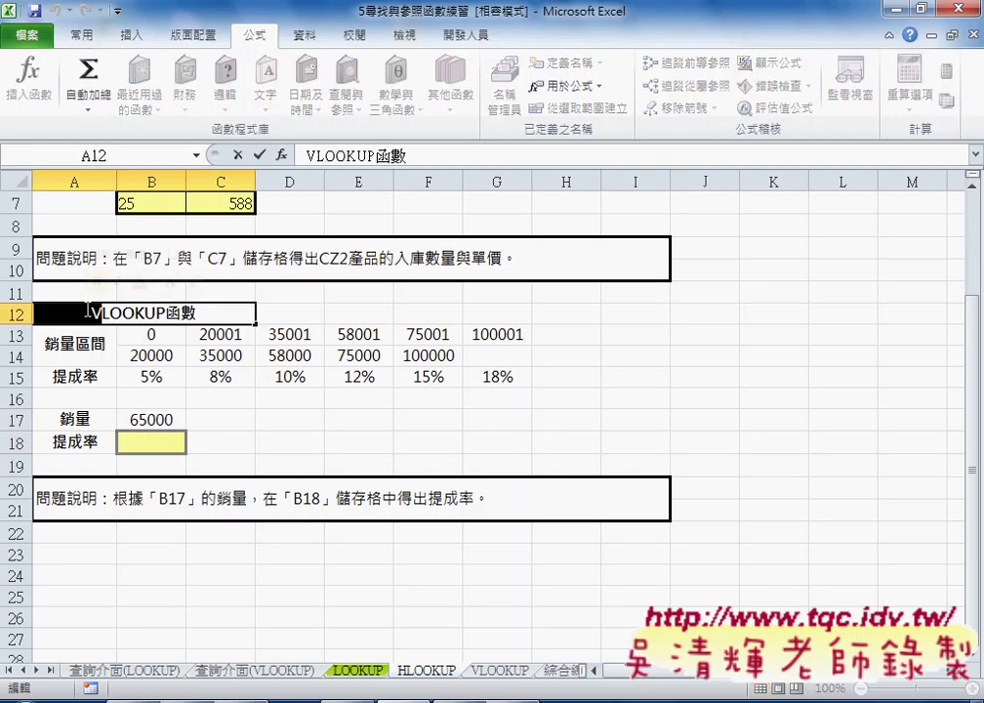
pyautogui.write('H')
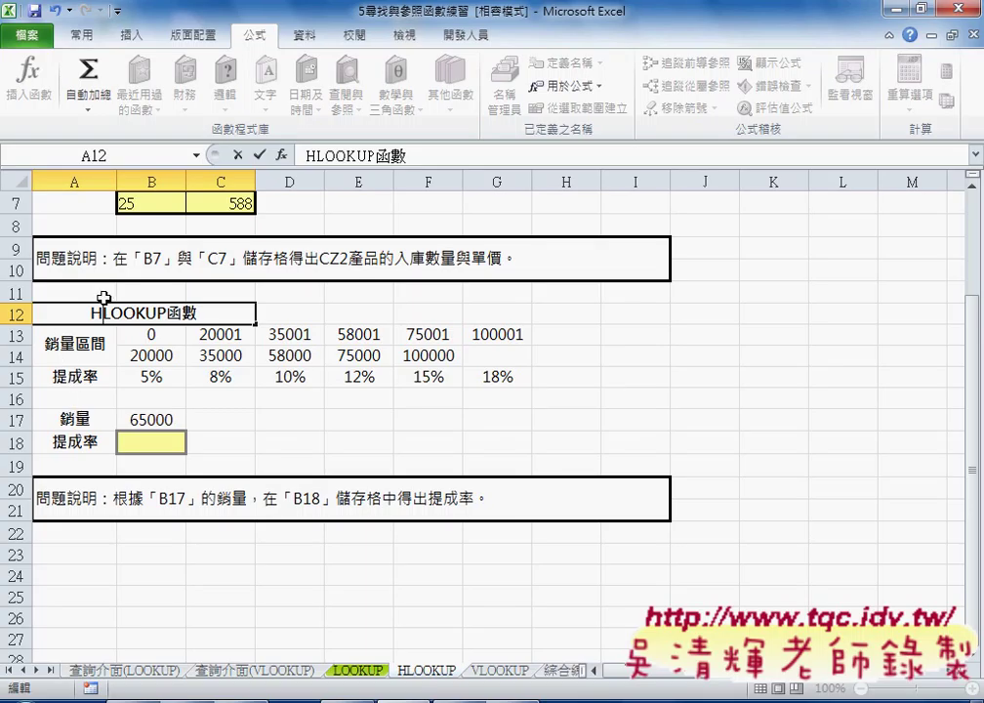
pyautogui.click(291, 397)
pyautogui.click(163, 421)
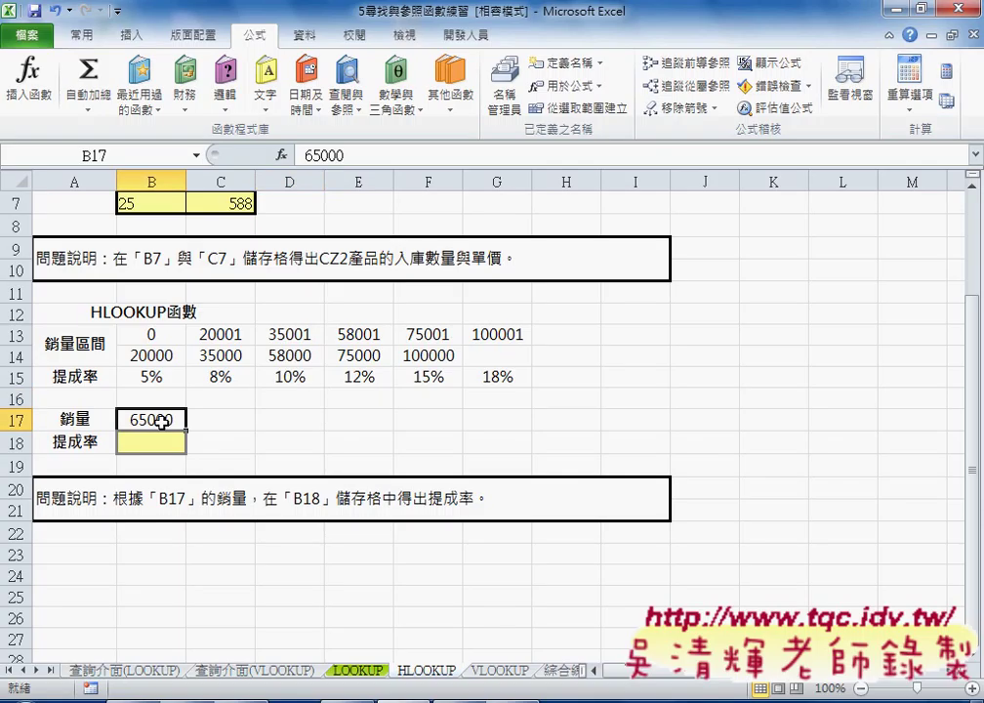
pyautogui.moveTo(149, 334); pyautogui.dragTo(511, 337)
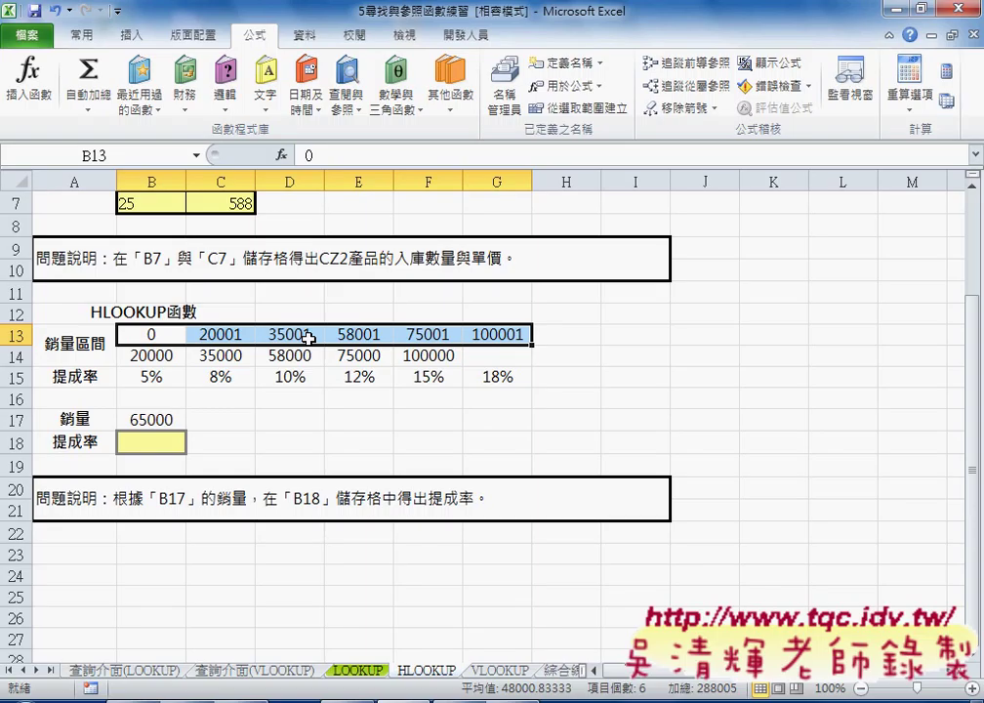
# Start an HLOOKUP in B18 with lookup value B17 and table B13:G15.
pyautogui.click(149, 441)
pyautogui.click(281, 155)
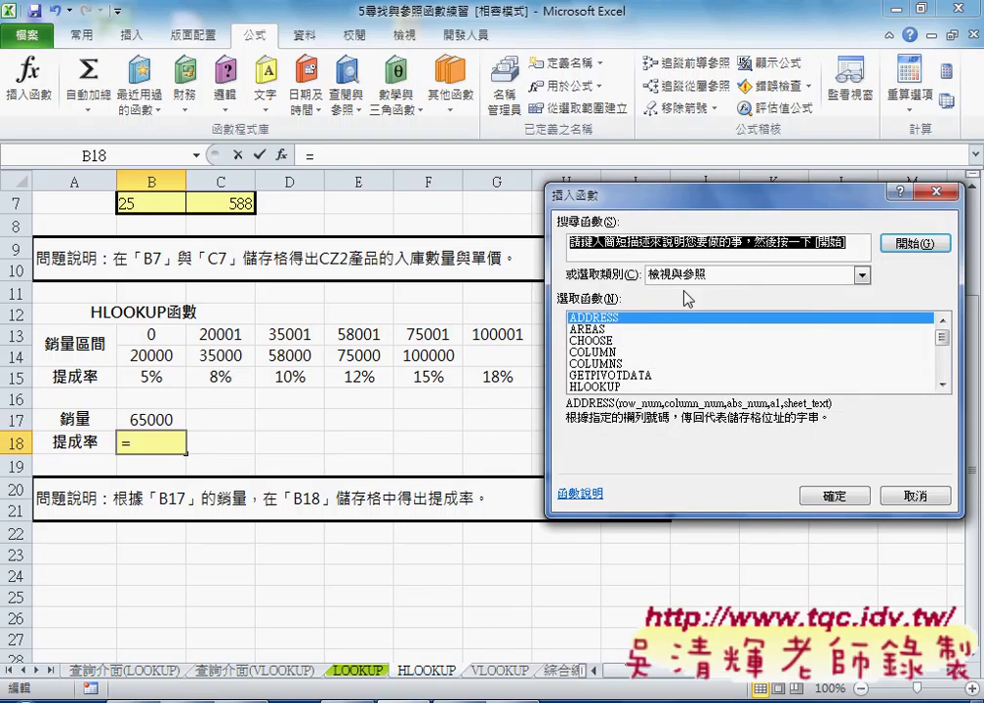
pyautogui.click(683, 275)
pyautogui.click(679, 290)
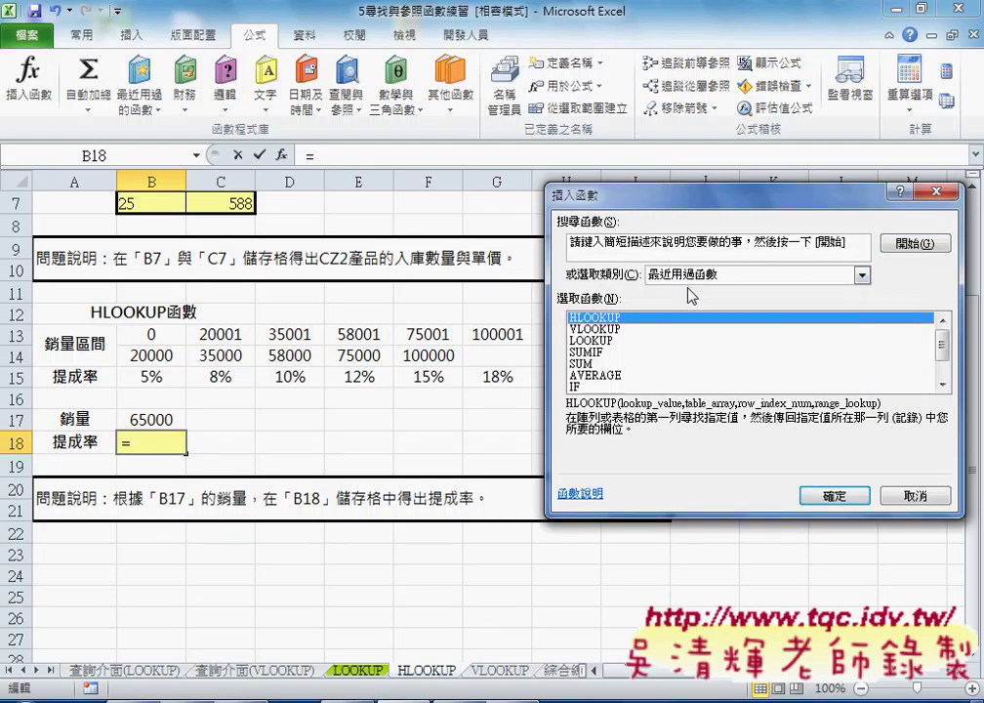
pyautogui.click(835, 496)
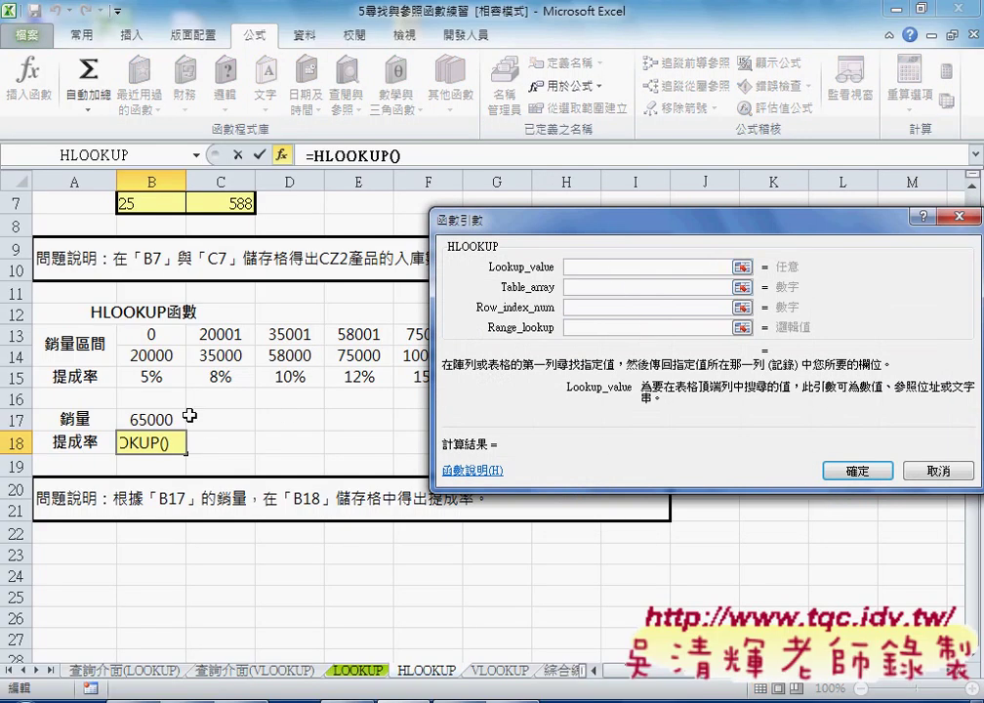
pyautogui.click(151, 419)
pyautogui.click(580, 286)
pyautogui.moveTo(527, 220); pyautogui.dragTo(720, 220)
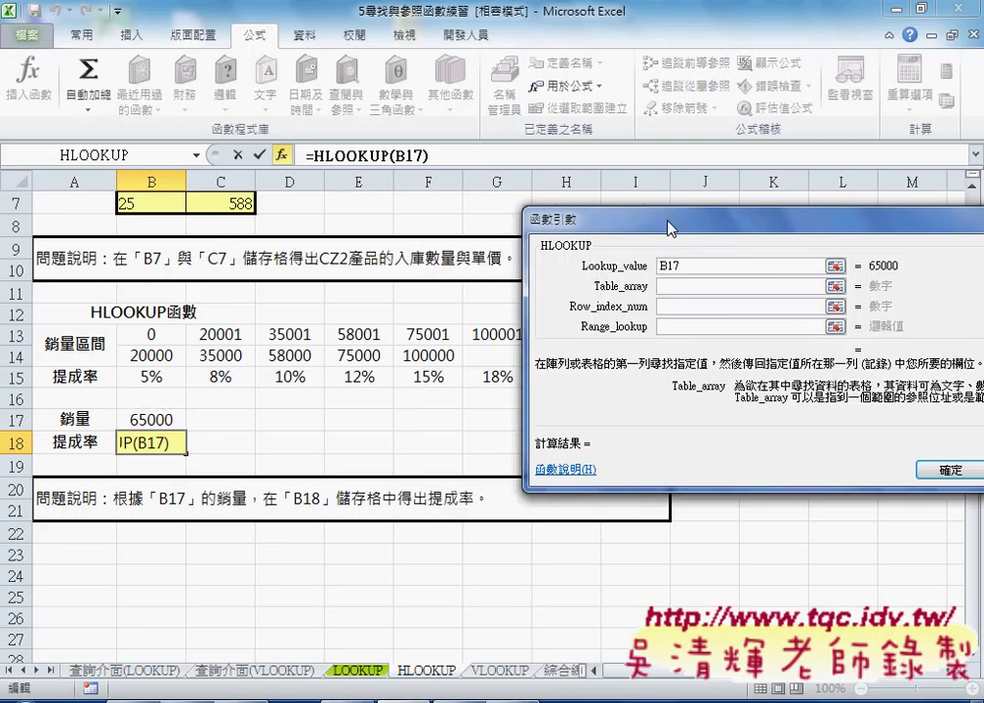
pyautogui.moveTo(152, 334)
pyautogui.mouseDown()
pyautogui.moveTo(174, 380)
pyautogui.moveTo(508, 381)
pyautogui.mouseUp()
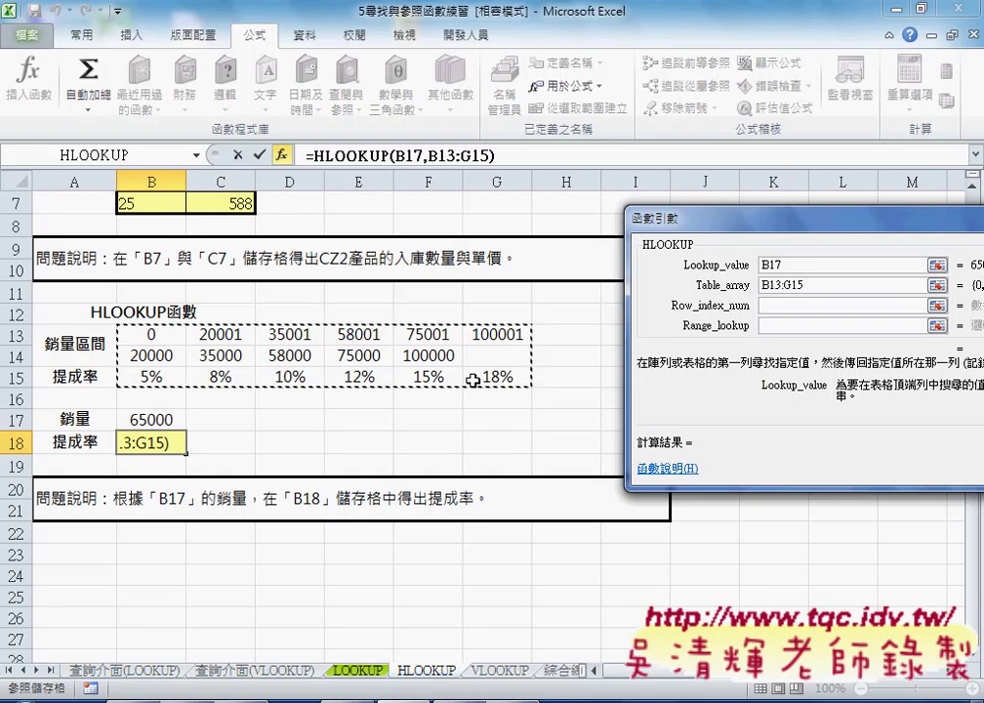
# Set row index 3 and Range_lookup 1, so B18 returns a 12% commission rate.
pyautogui.click(805, 306)
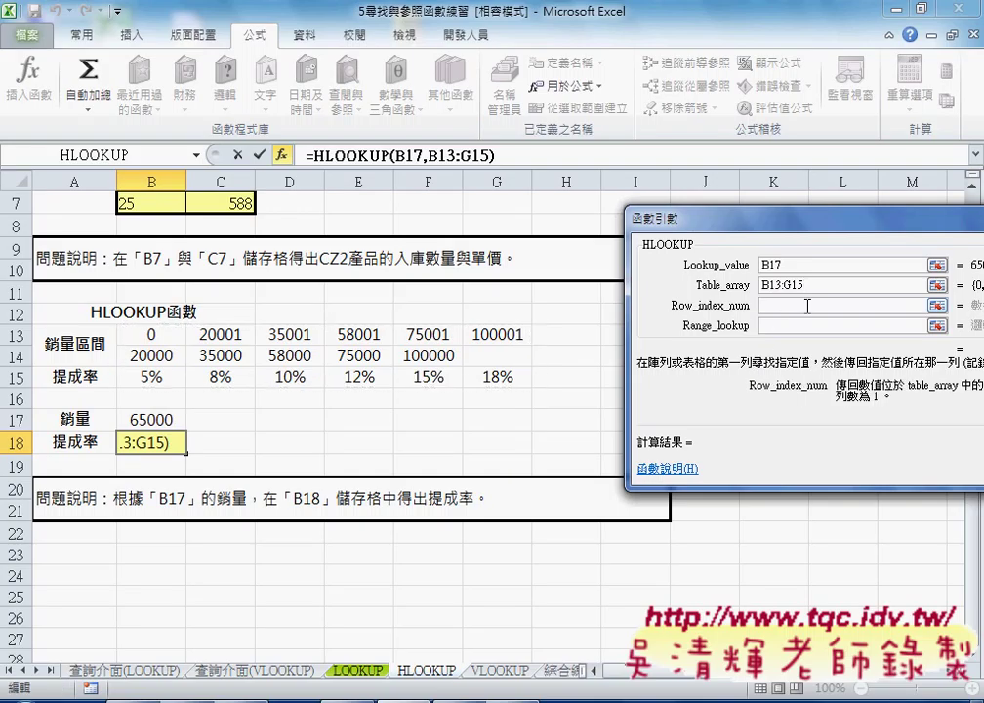
pyautogui.write('3')
pyautogui.click(800, 326)
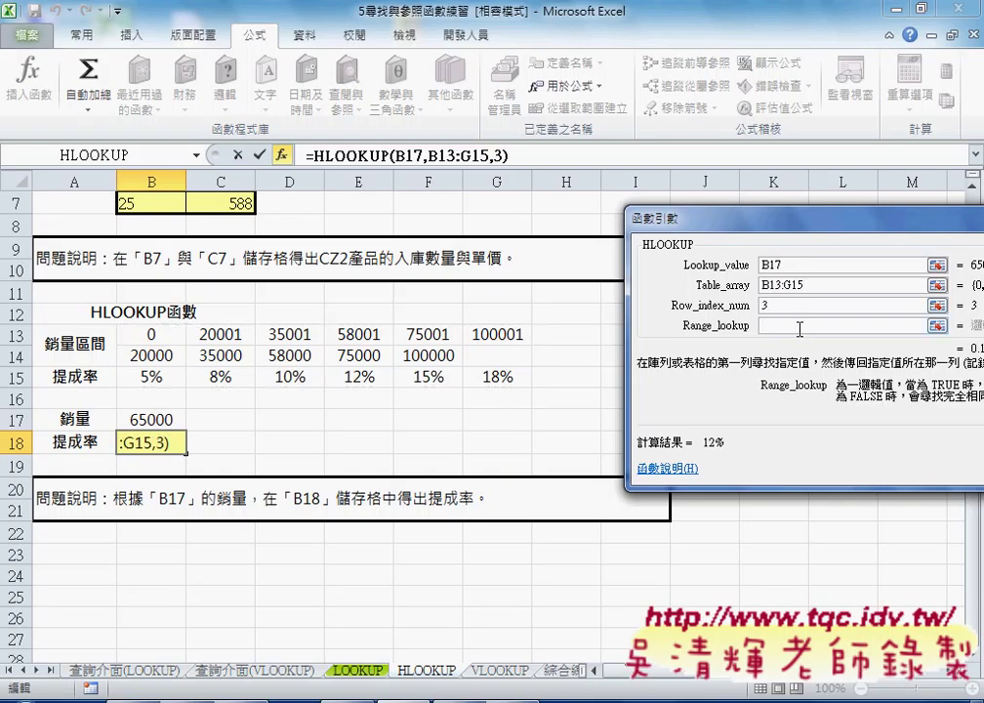
pyautogui.write('1')
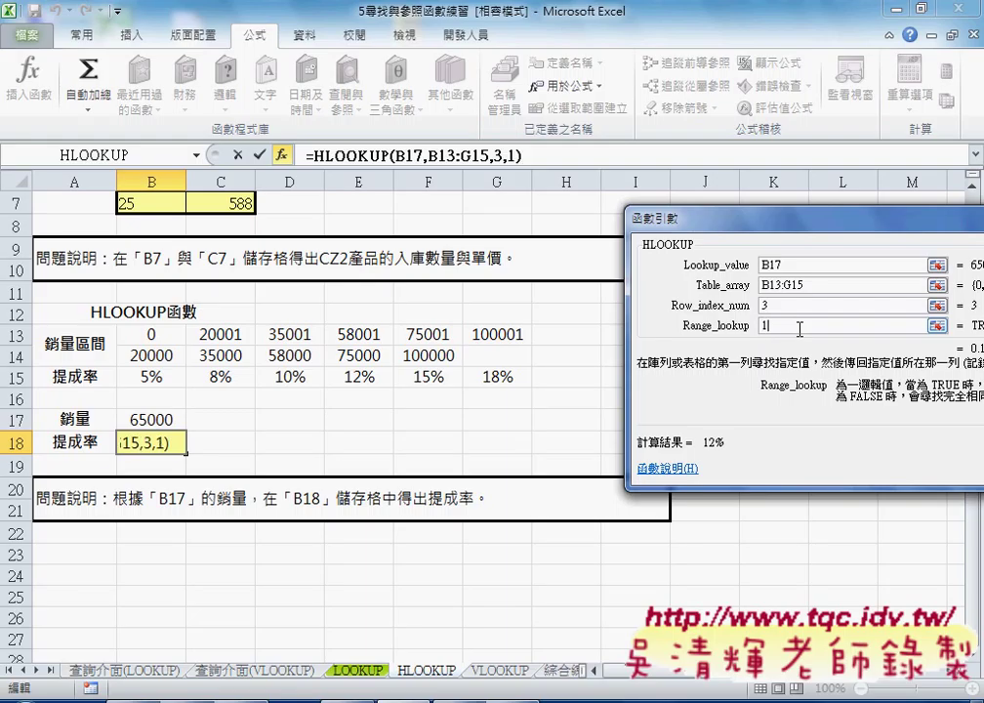
pyautogui.press('BackSpace')
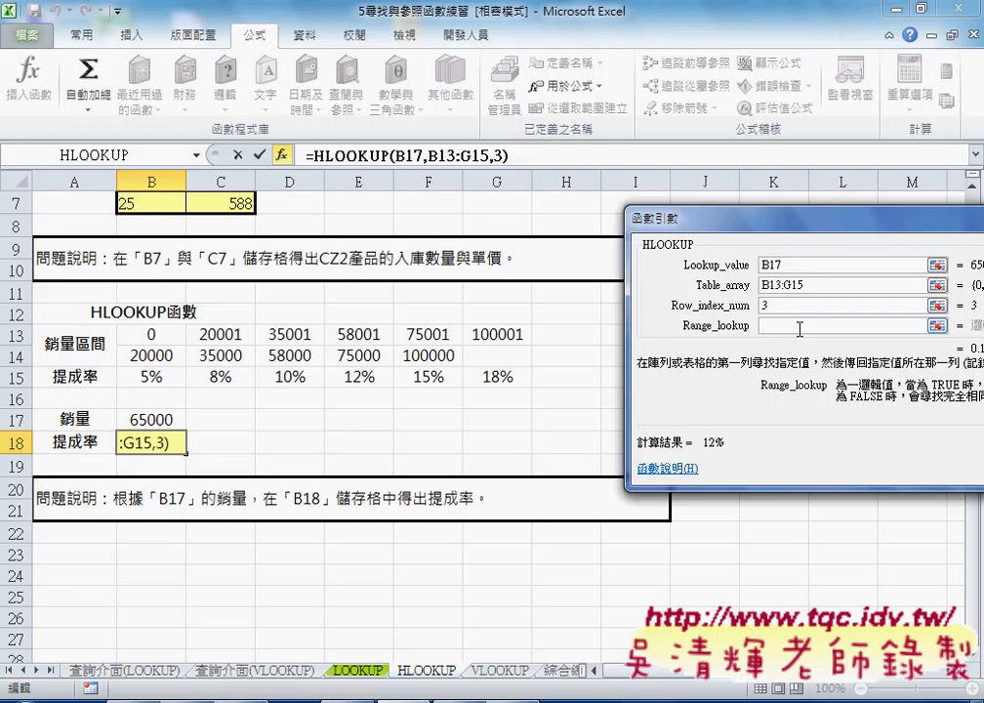
pyautogui.write('0')
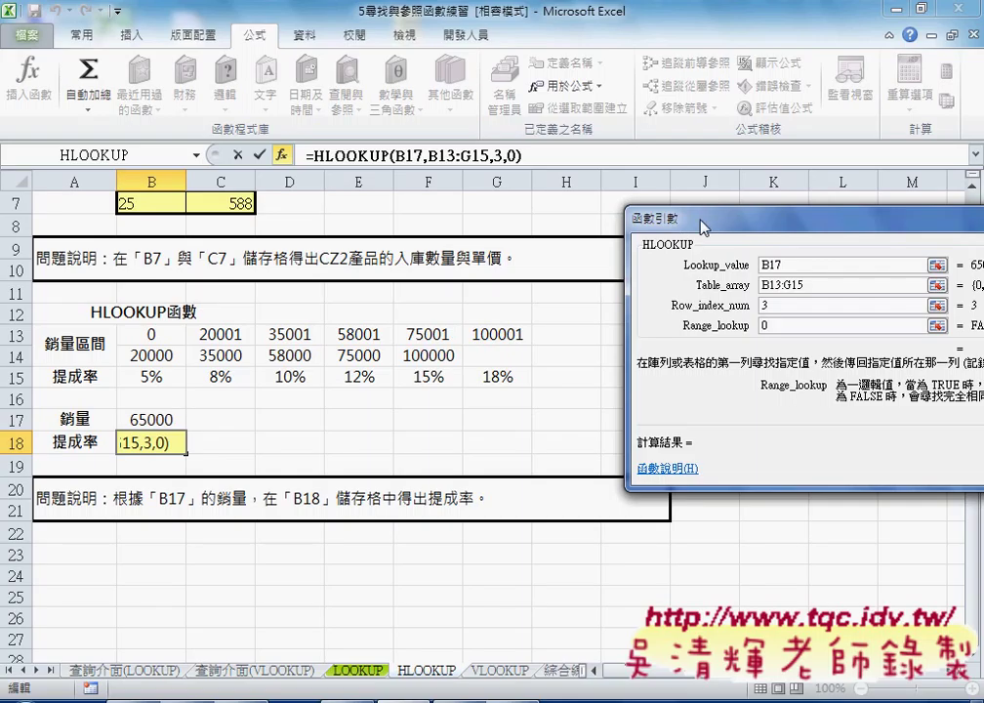
pyautogui.moveTo(683, 230); pyautogui.dragTo(429, 216)
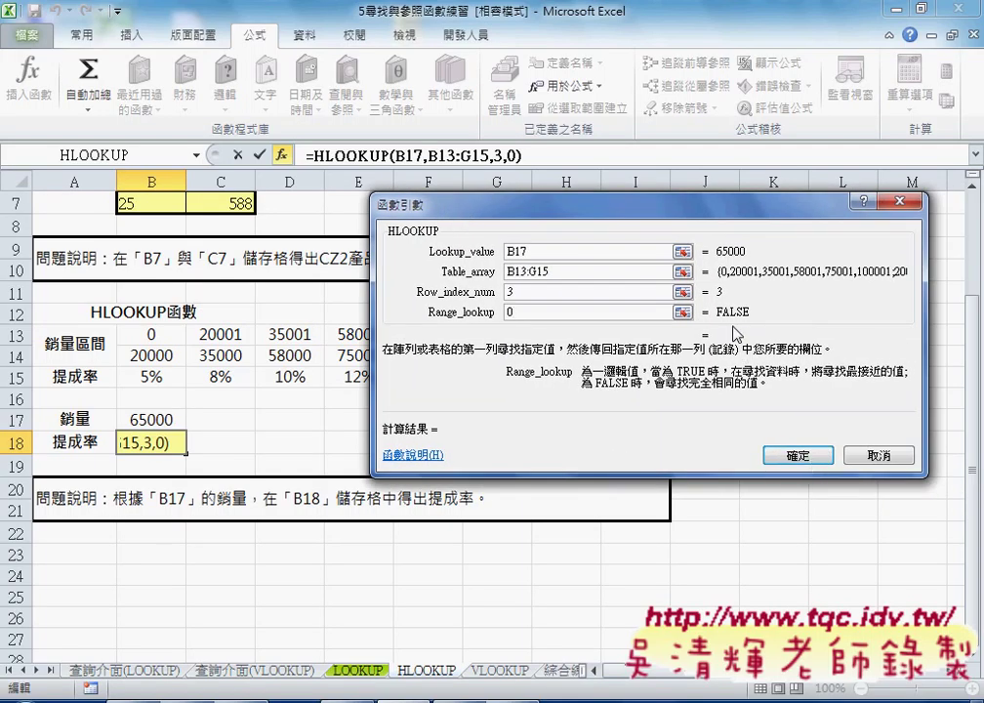
pyautogui.moveTo(514, 312); pyautogui.dragTo(488, 320)
pyautogui.write('1')
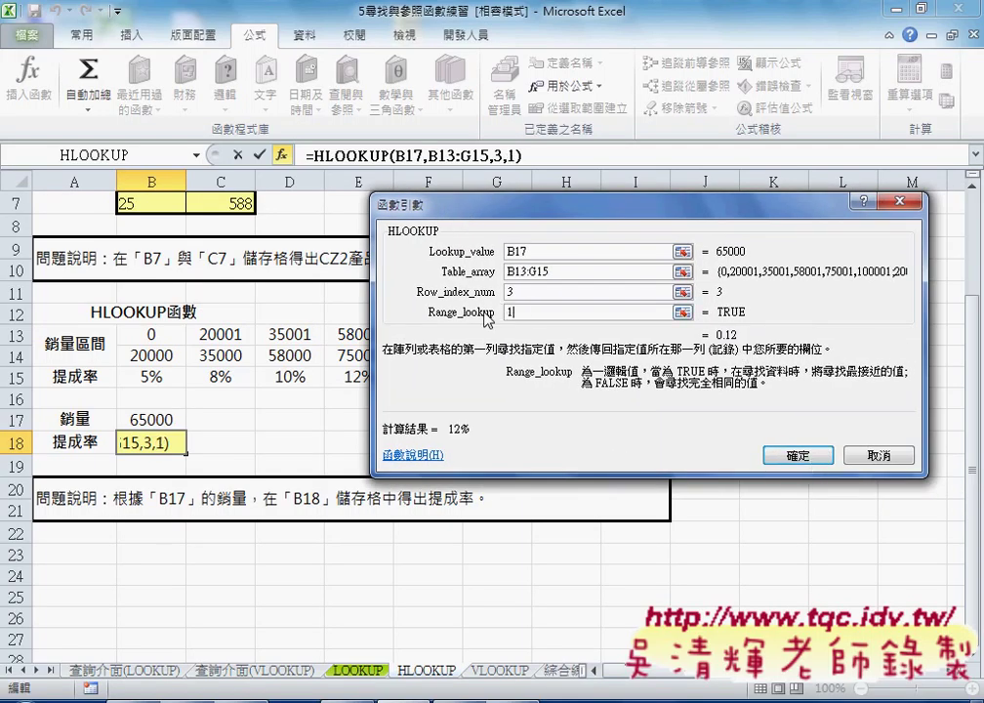
pyautogui.click(798, 456)
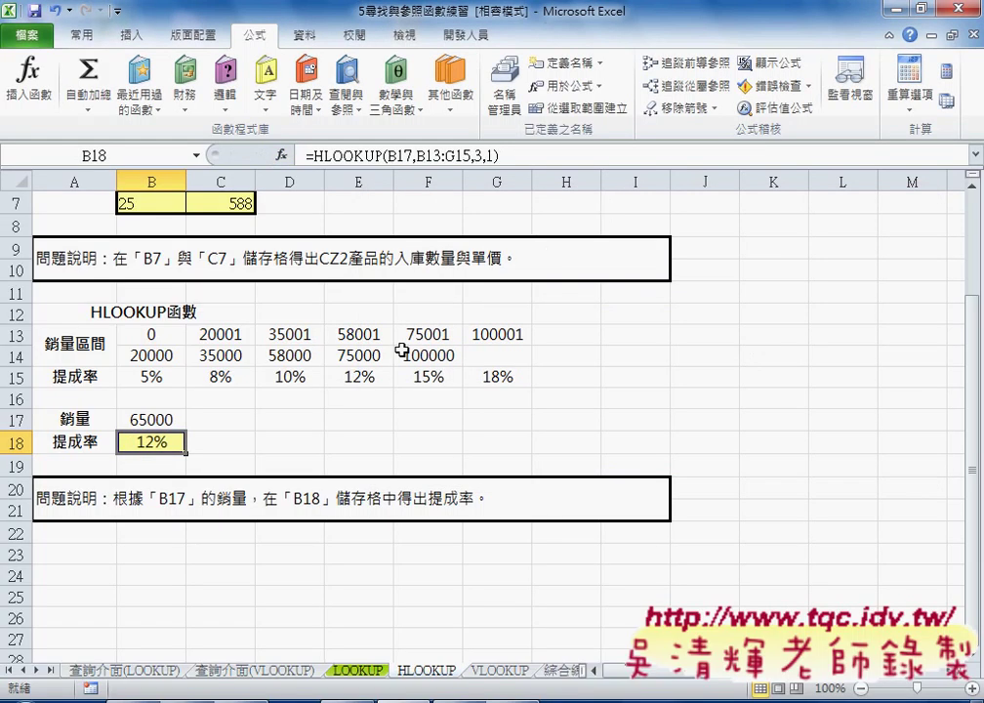
pyautogui.click(358, 375)
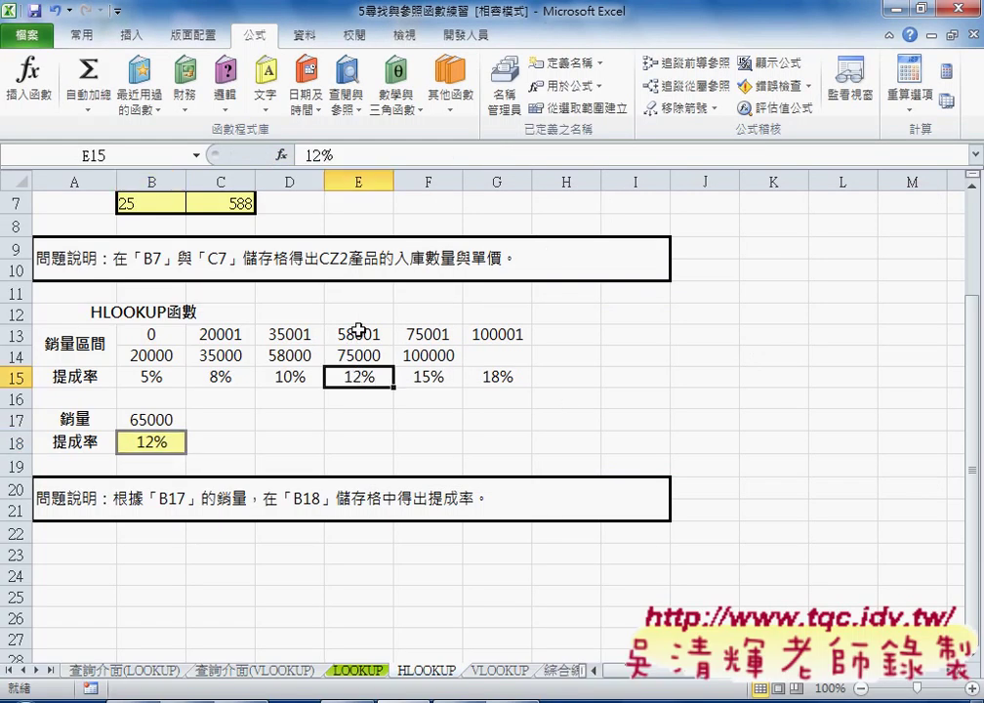
pyautogui.moveTo(352, 334); pyautogui.dragTo(363, 381)
pyautogui.click(363, 380)
pyautogui.moveTo(337, 398)
pyautogui.mouseDown()
pyautogui.moveTo(393, 385)
pyautogui.moveTo(198, 448)
pyautogui.moveTo(207, 451)
pyautogui.mouseUp()
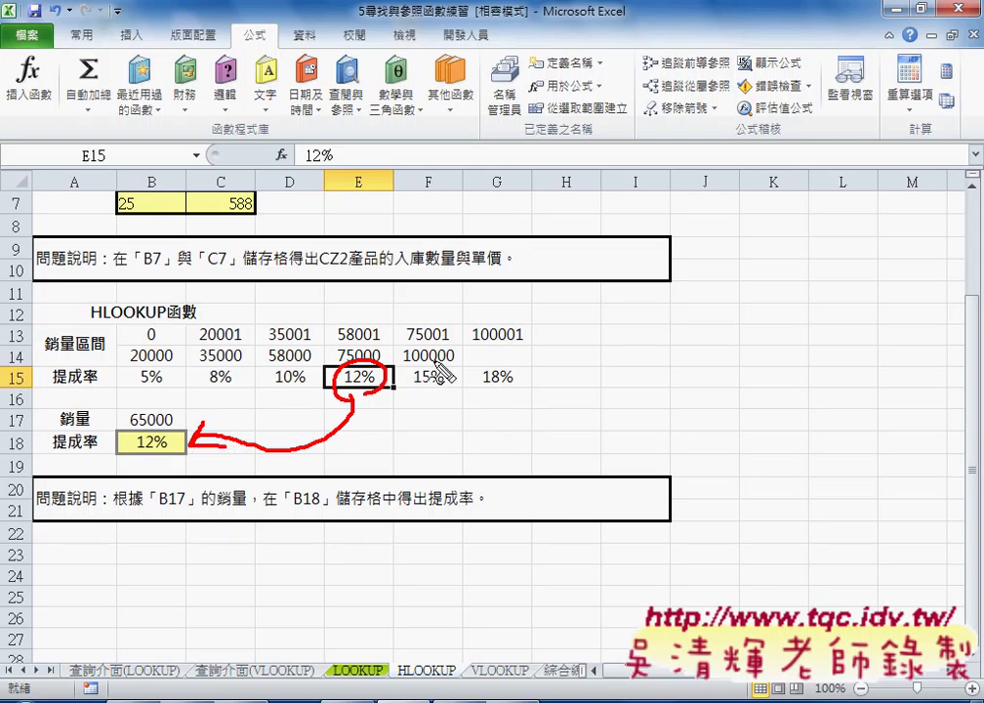
pyautogui.press('Escape')
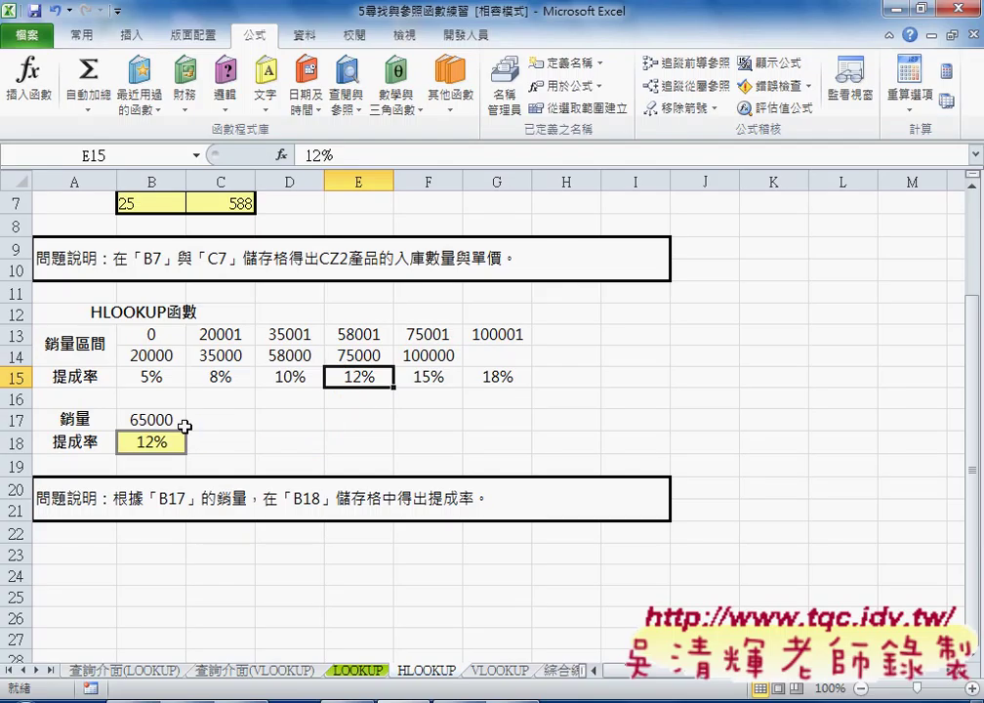
pyautogui.click(176, 440)
pyautogui.click(361, 161)
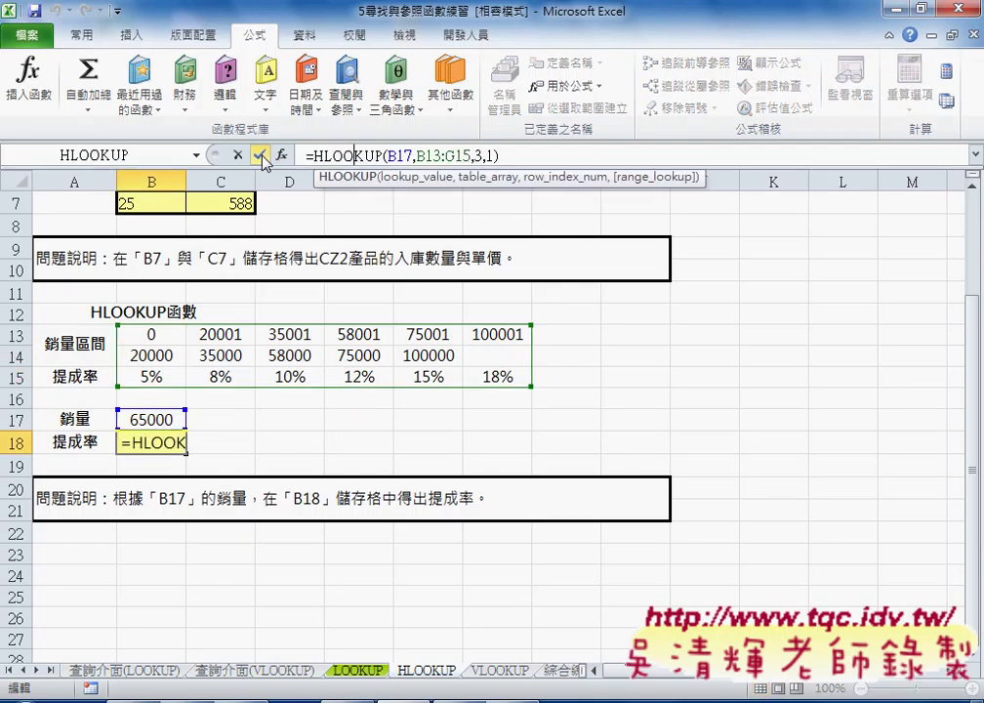
pyautogui.click(281, 154)
pyautogui.click(586, 312)
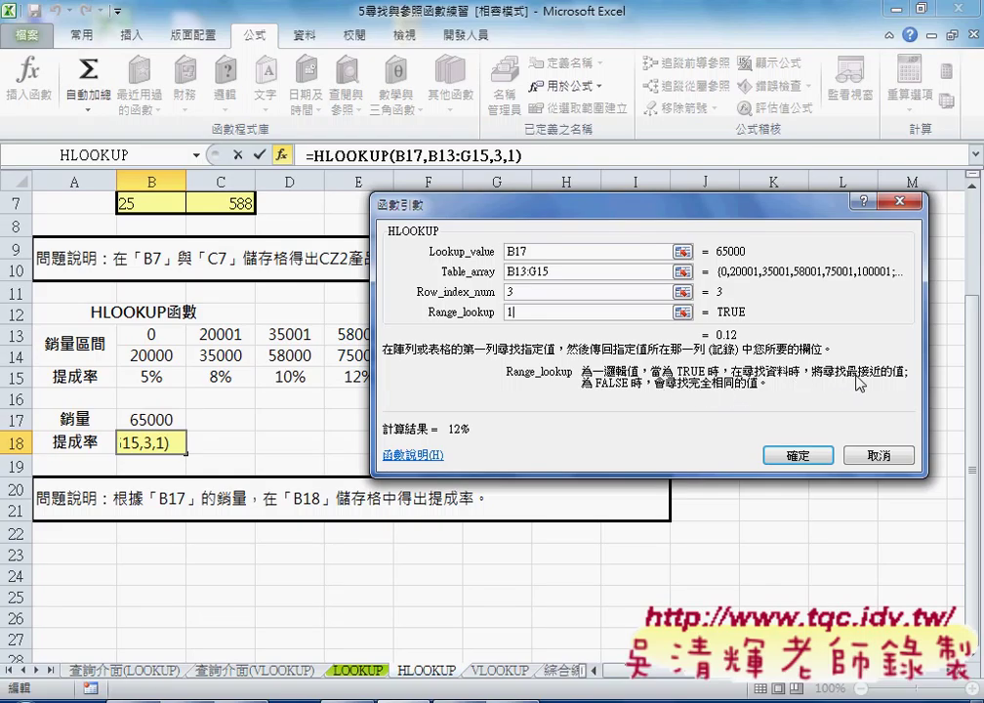
pyautogui.click(798, 455)
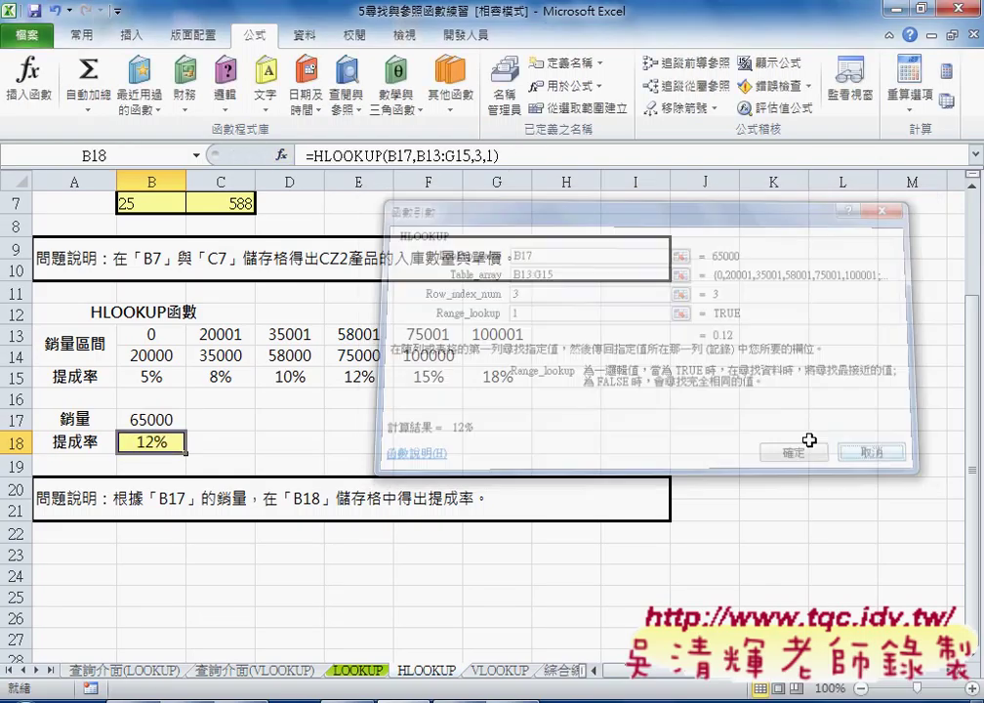
pyautogui.click(442, 335)
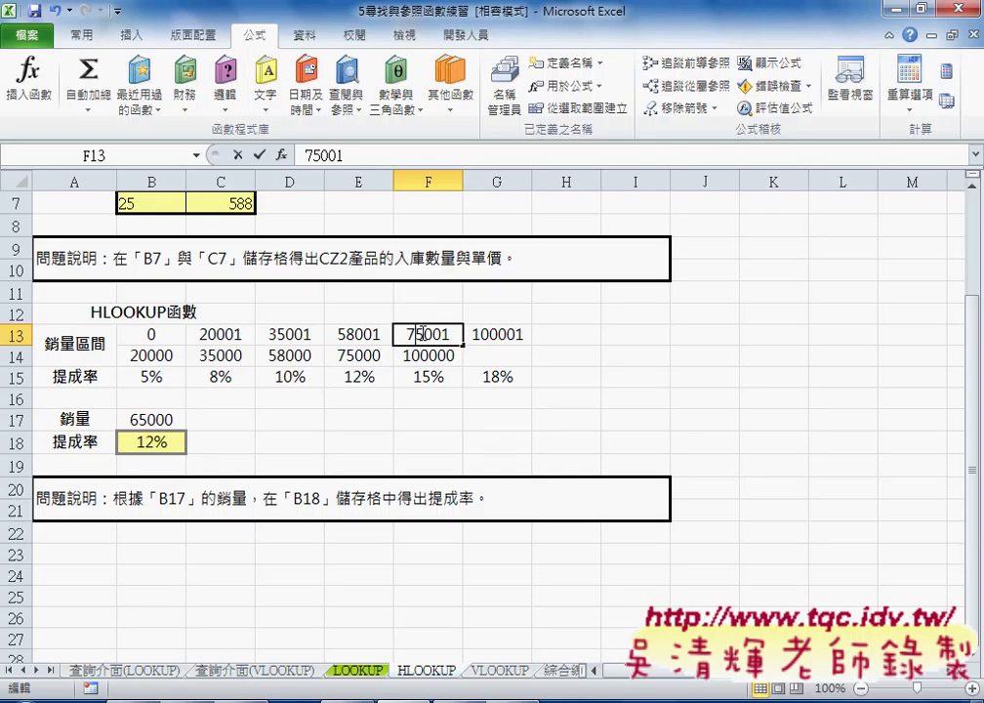
# Change F13 from 75001 to 65001, then recheck B17's 65000 and B18's result.
pyautogui.doubleClick(426, 334)
pyautogui.moveTo(414, 334); pyautogui.dragTo(406, 333)
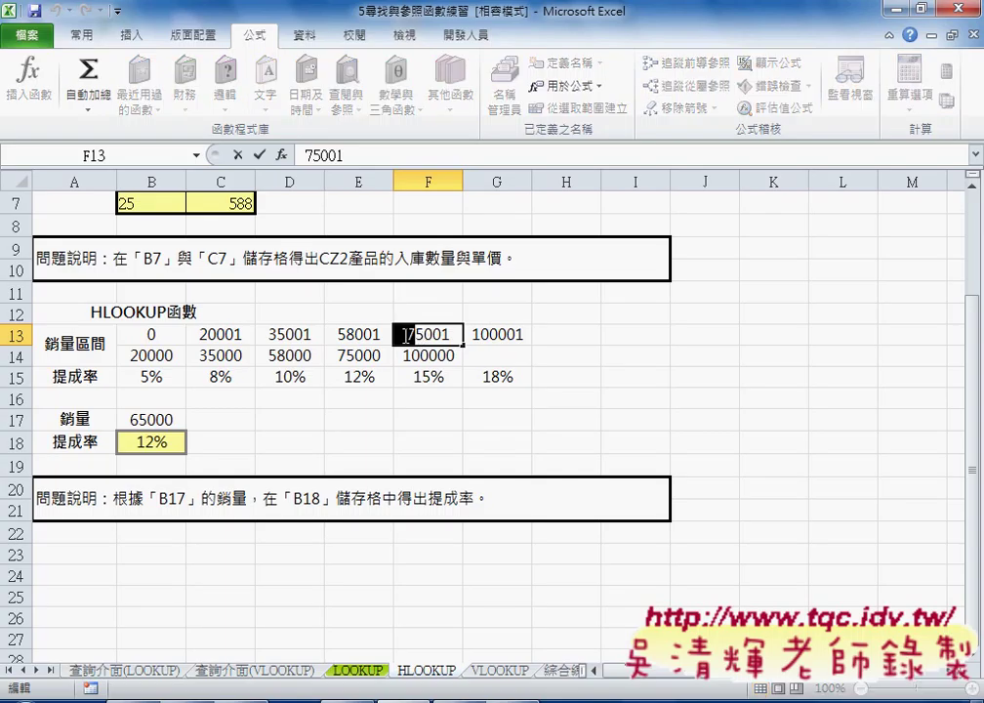
pyautogui.write('6')
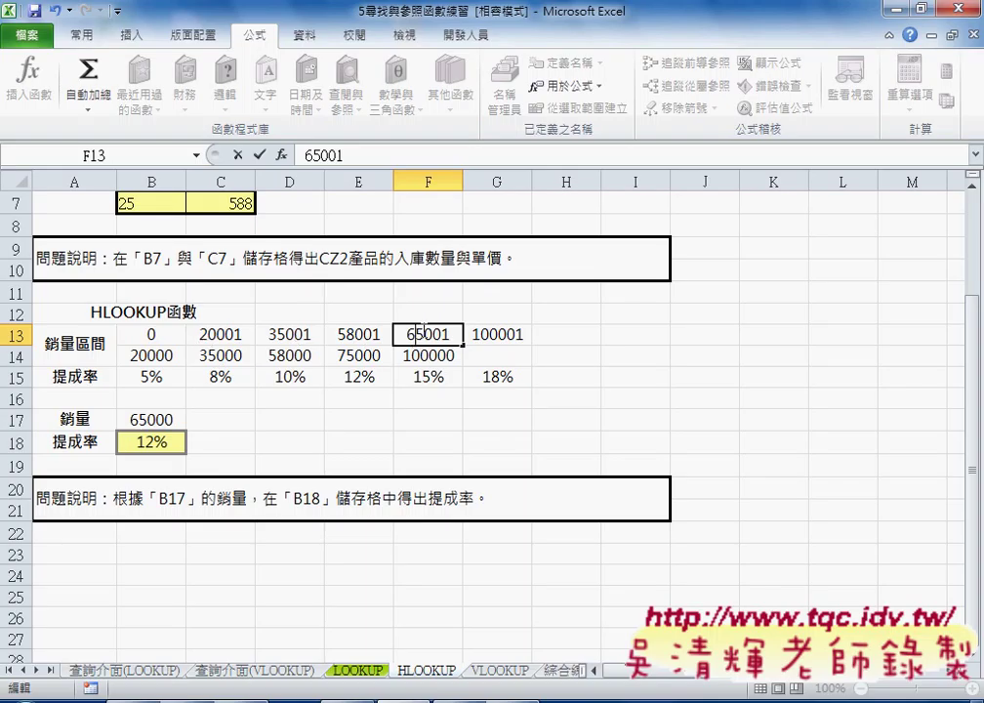
pyautogui.press('End')
pyautogui.press('Return')
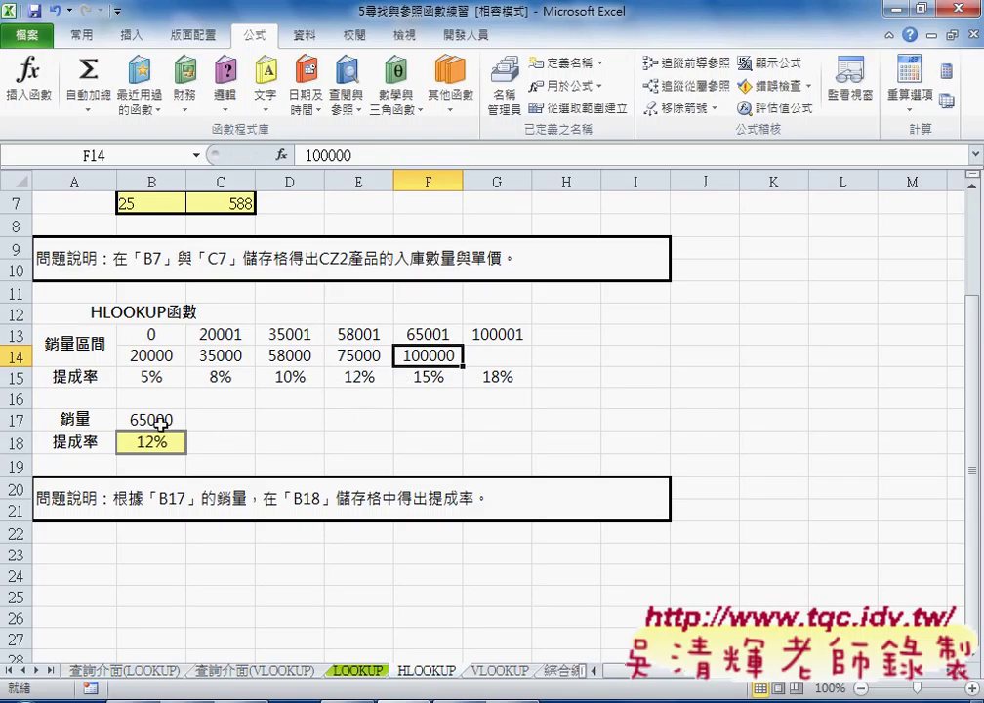
pyautogui.click(158, 420)
pyautogui.click(158, 441)
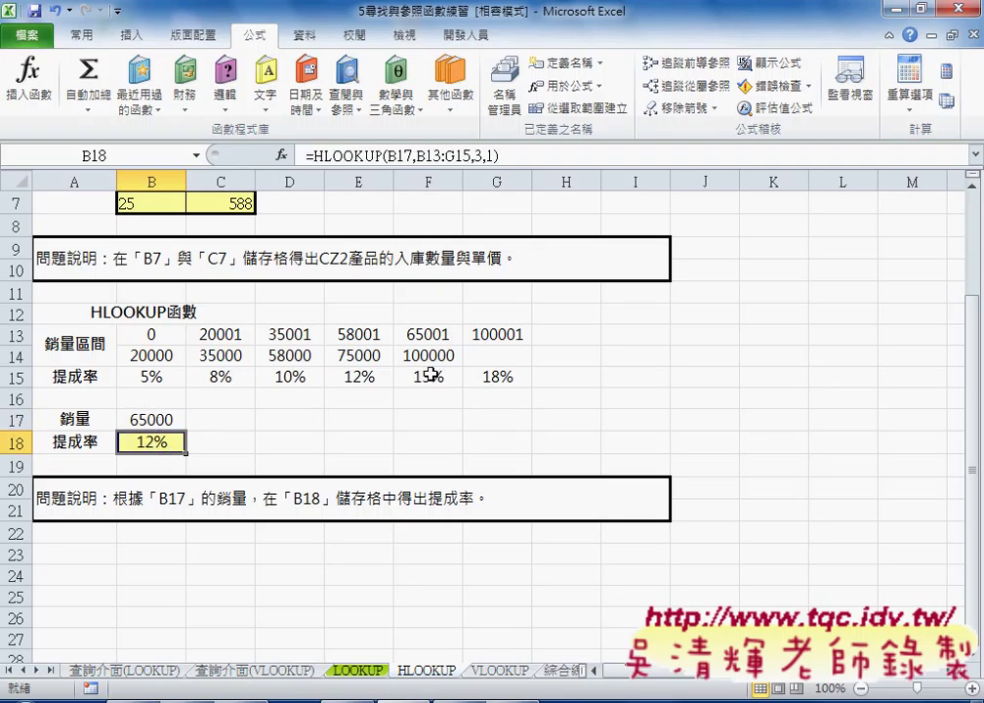
pyautogui.moveTo(164, 451)
pyautogui.mouseDown()
pyautogui.moveTo(127, 436)
pyautogui.moveTo(179, 435)
pyautogui.mouseUp()
pyautogui.moveTo(441, 369); pyautogui.dragTo(447, 377)
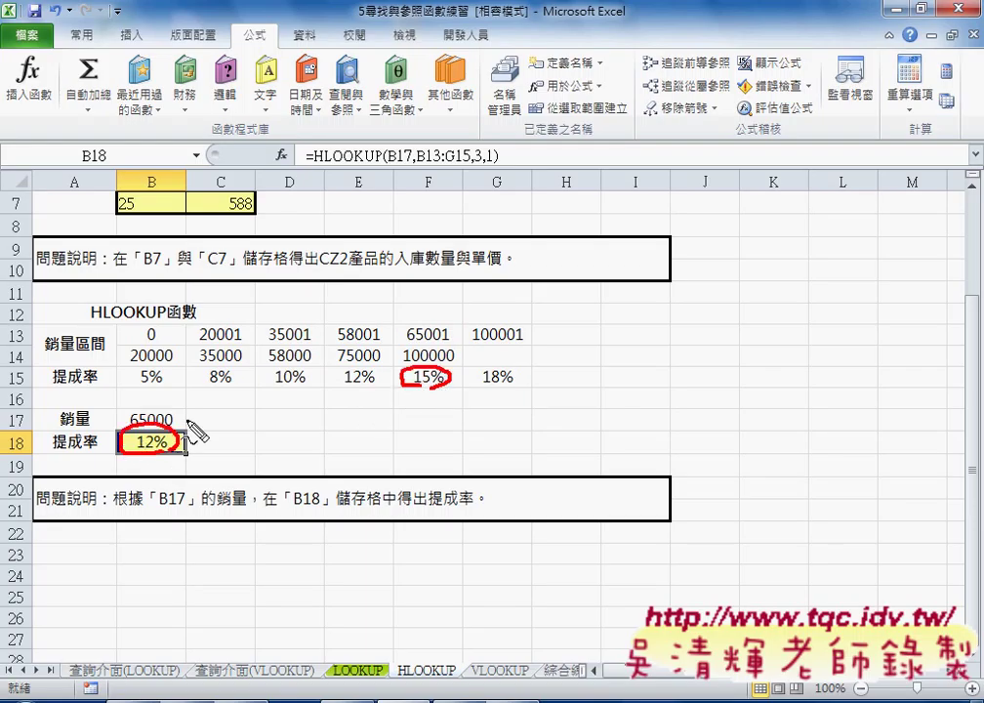
pyautogui.moveTo(186, 424); pyautogui.dragTo(125, 436)
pyautogui.moveTo(407, 343); pyautogui.dragTo(460, 343)
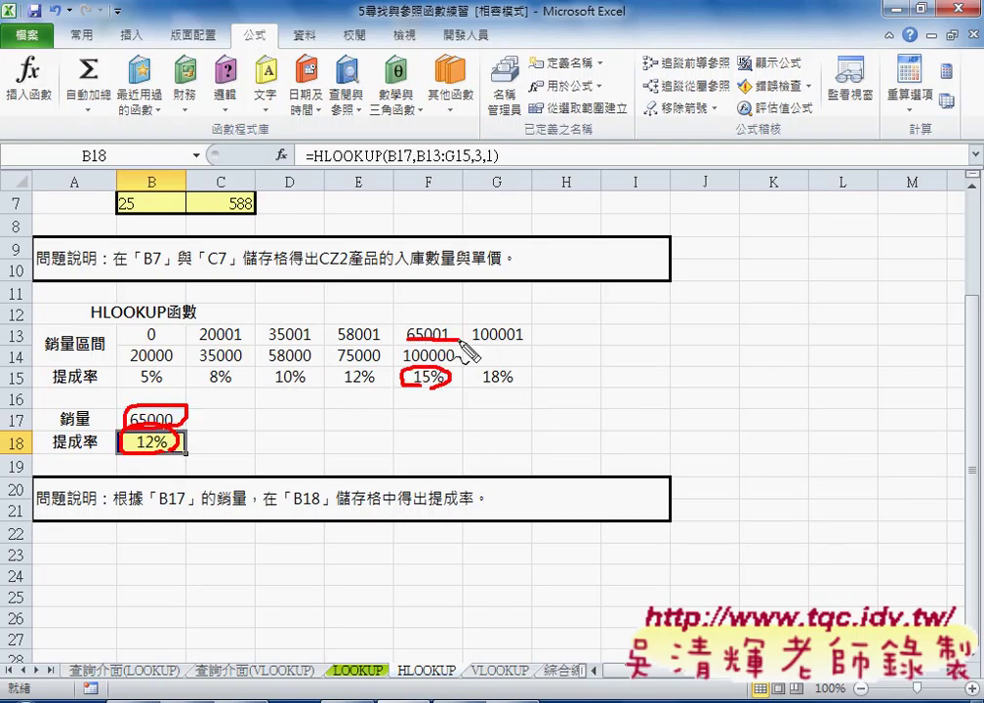